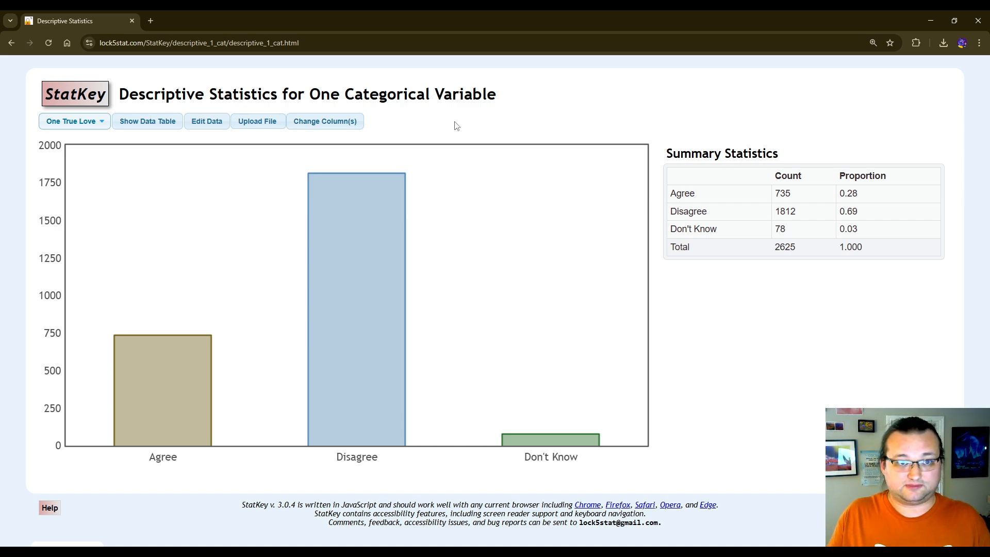
- Upload PASeniors.csv from the Downloads folder as the data for the one-categorical-variable statistics
click(260, 124)
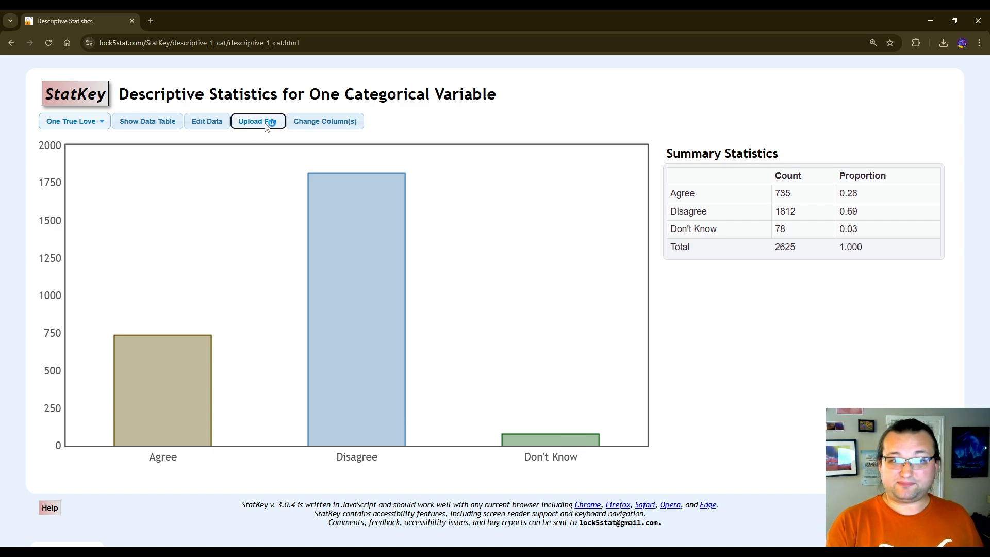
click(141, 96)
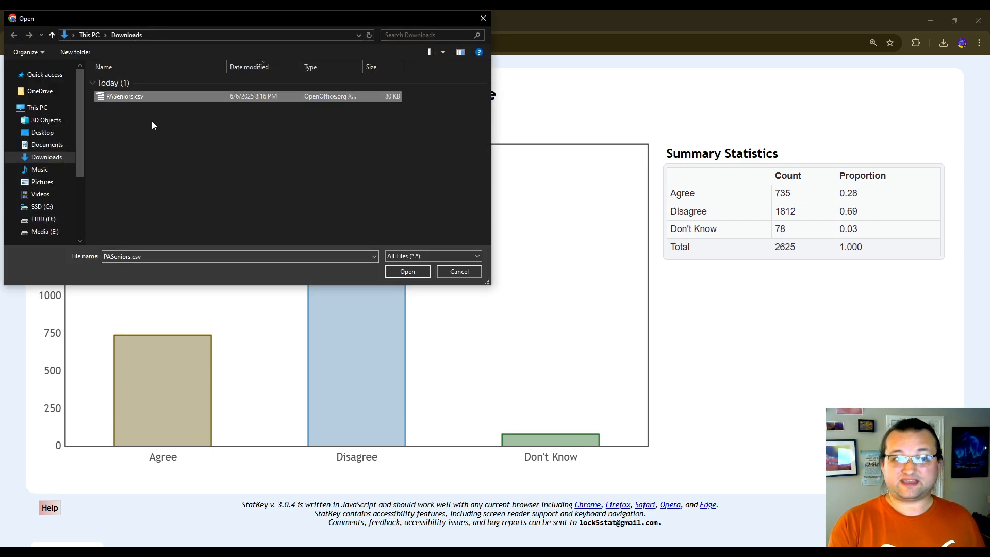
click(407, 272)
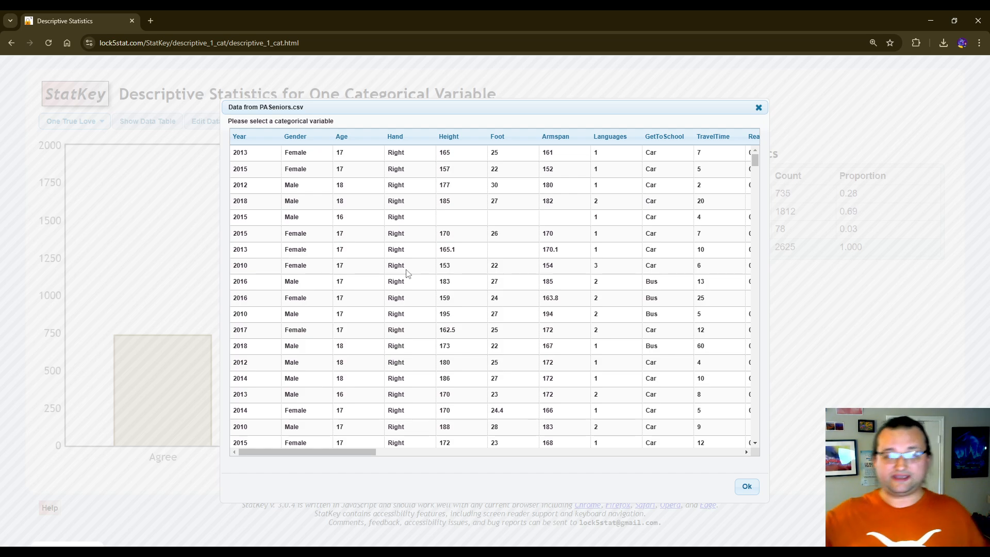
- Choose the Hand column as the categorical variable and generate its bar chart and summary statistics
scroll(678, 214, down, 20)
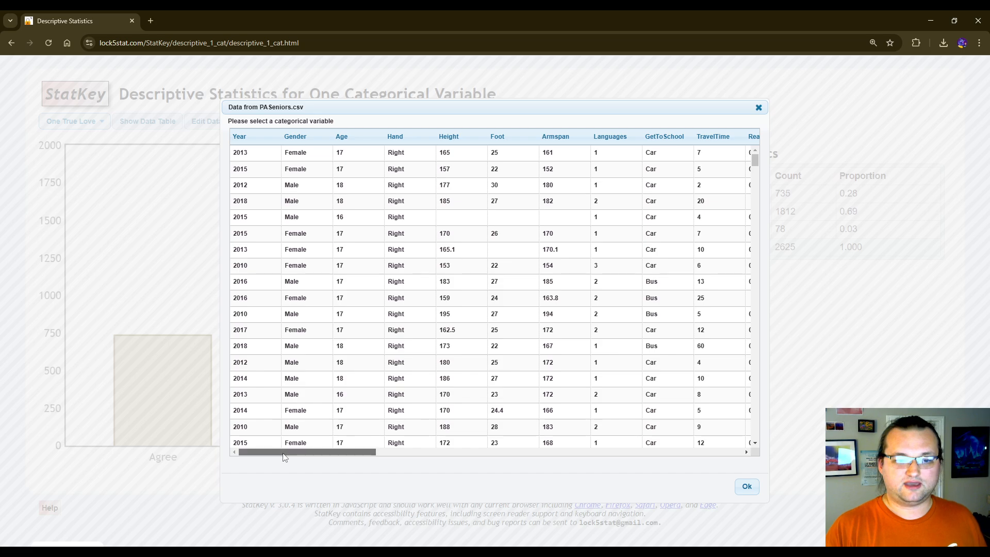
drag(288, 452, 268, 453)
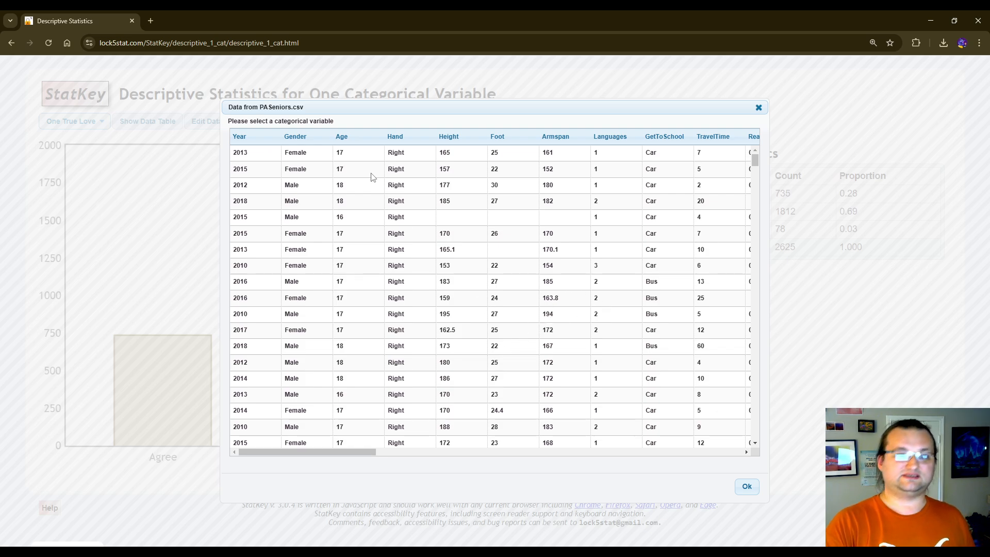
click(411, 139)
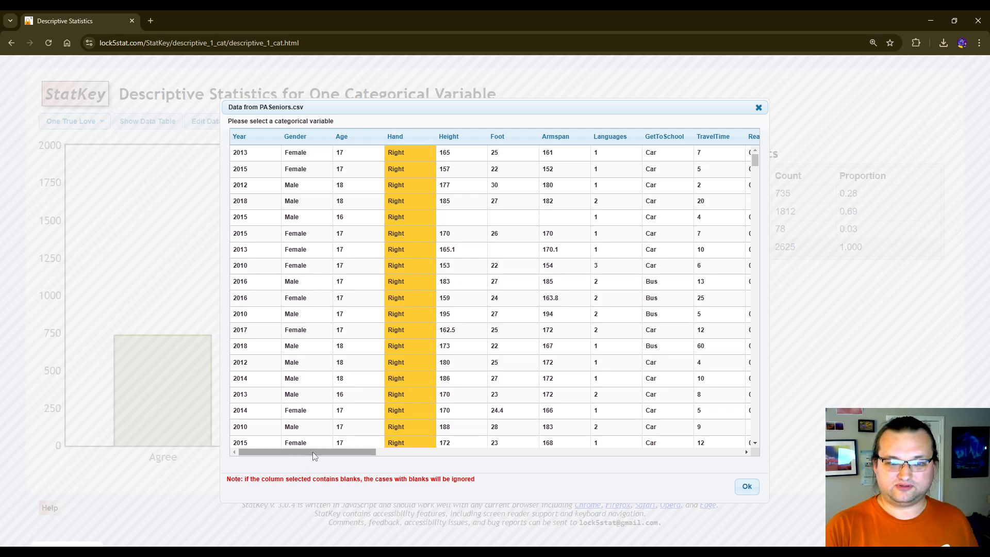
drag(312, 452, 330, 454)
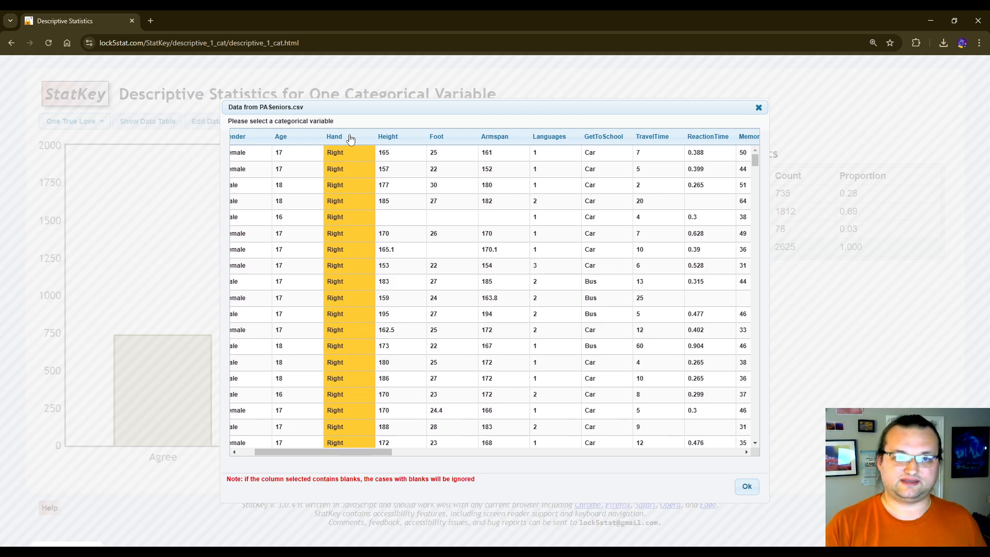
click(748, 492)
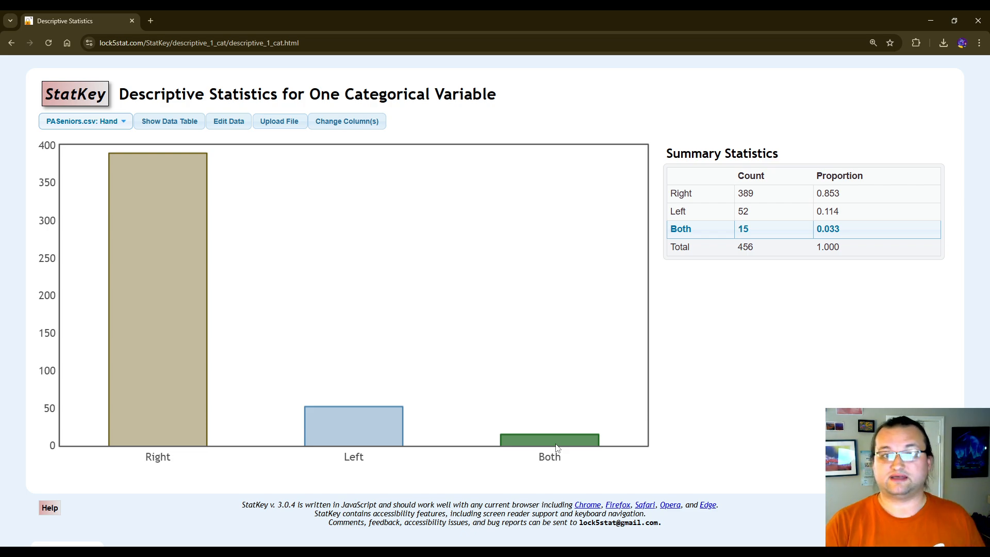
- Change the charted column of the uploaded data to GetToSchool
click(365, 128)
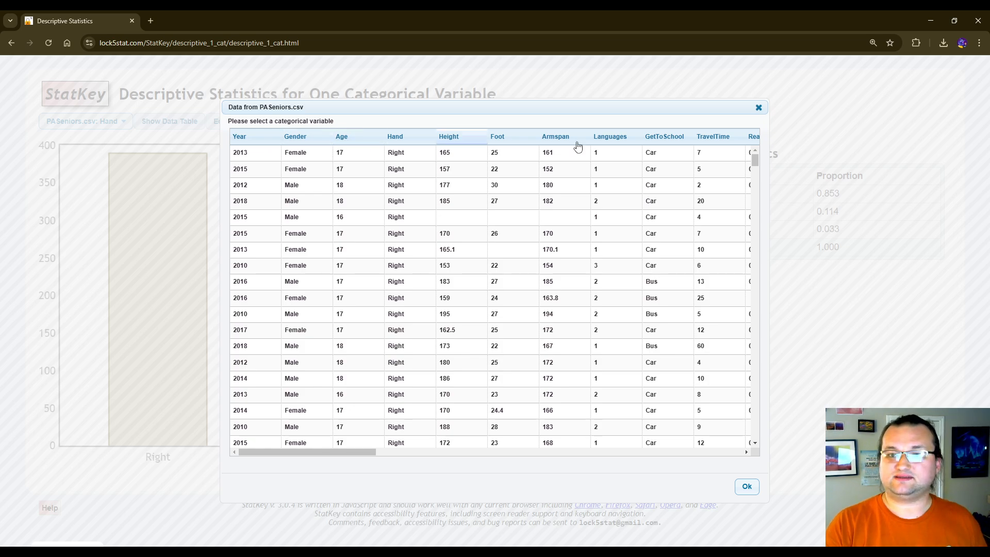
click(673, 137)
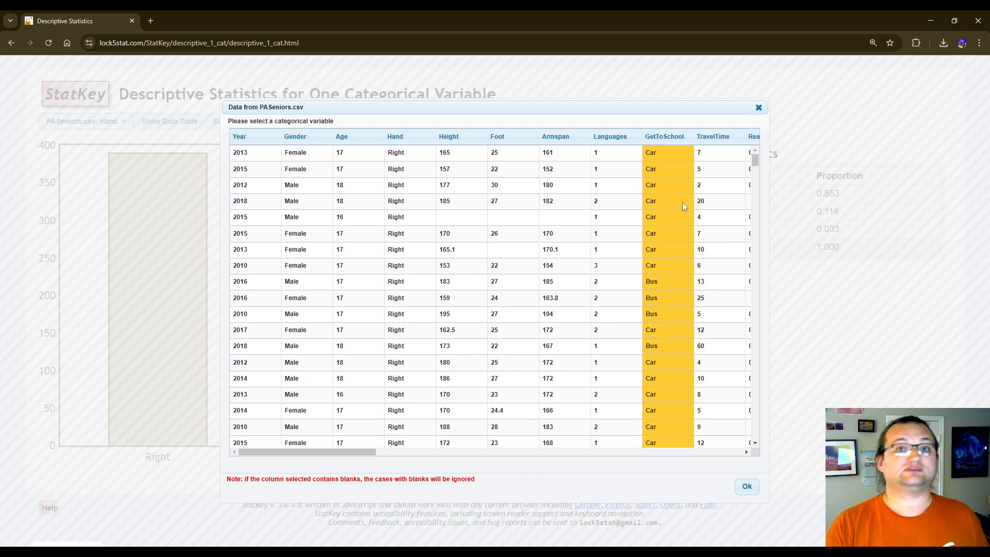
click(746, 489)
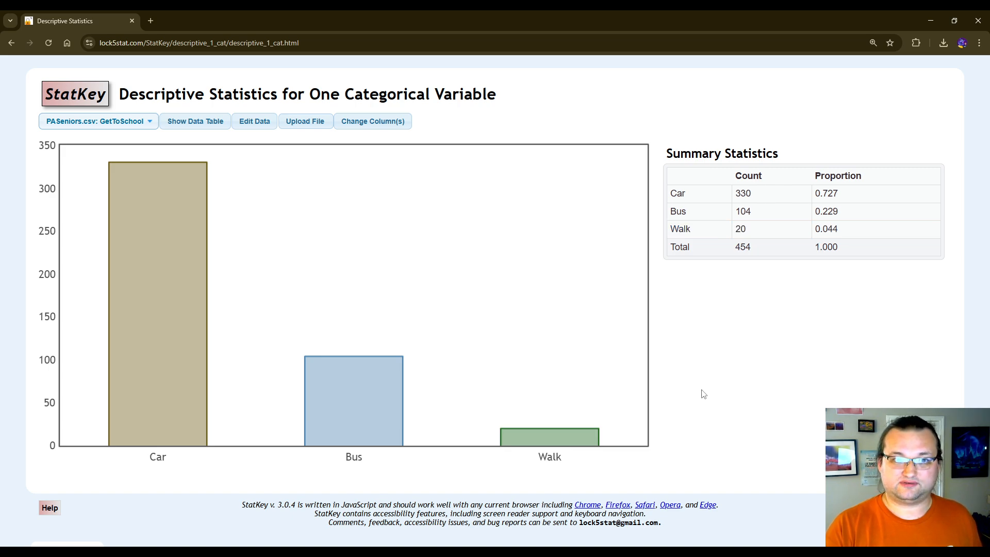
click(305, 121)
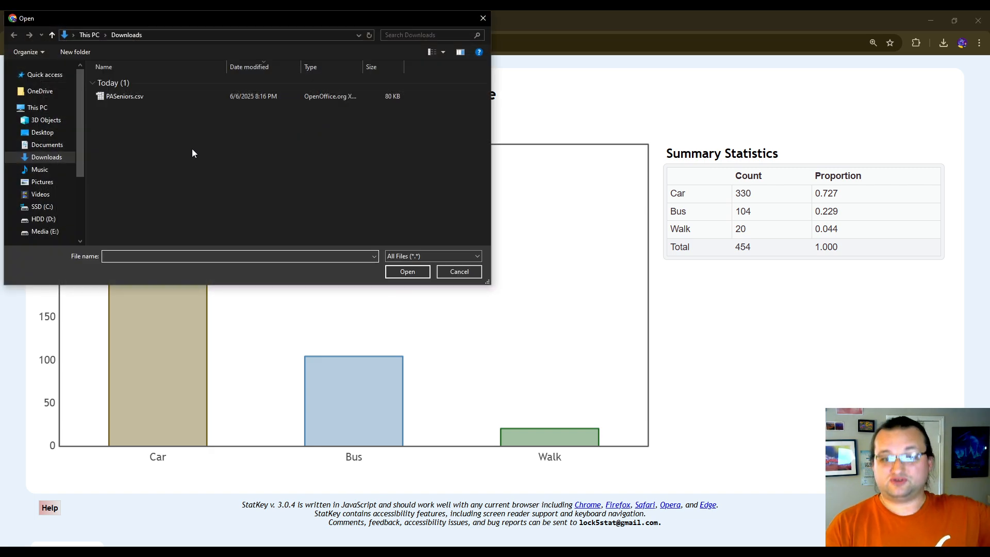
click(475, 274)
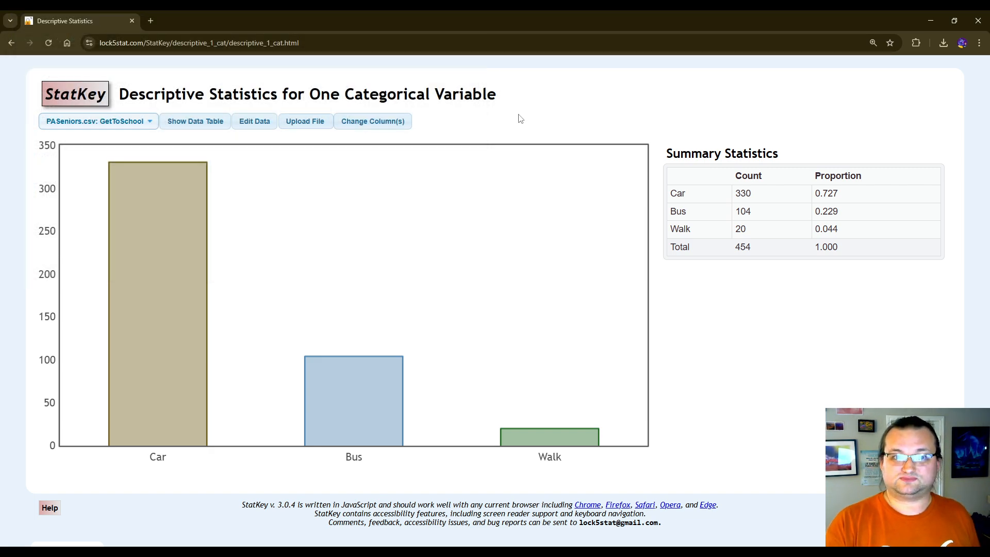
- Switch to the descriptive statistics for One Quantitative and One Categorical Variable and upload PASeniors.csv there
click(90, 94)
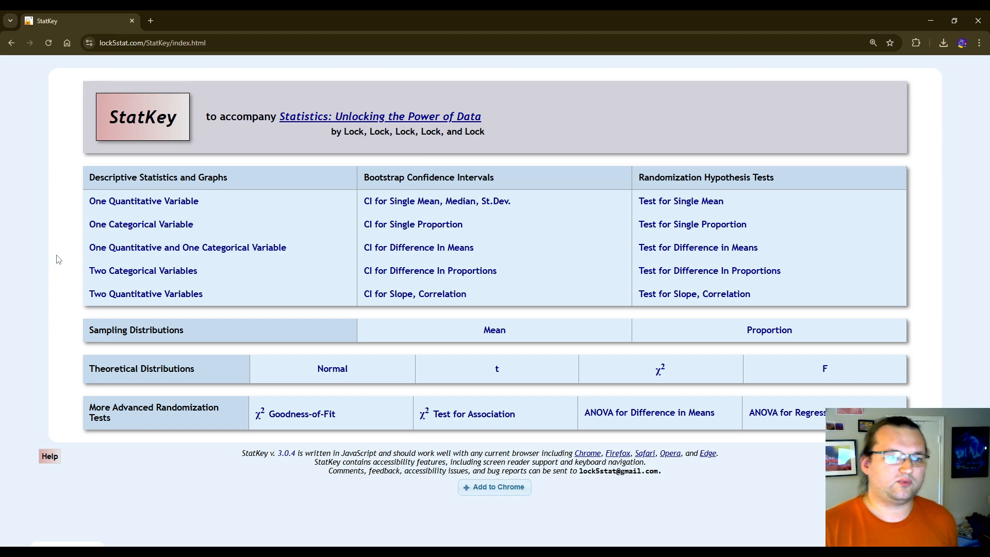
click(140, 253)
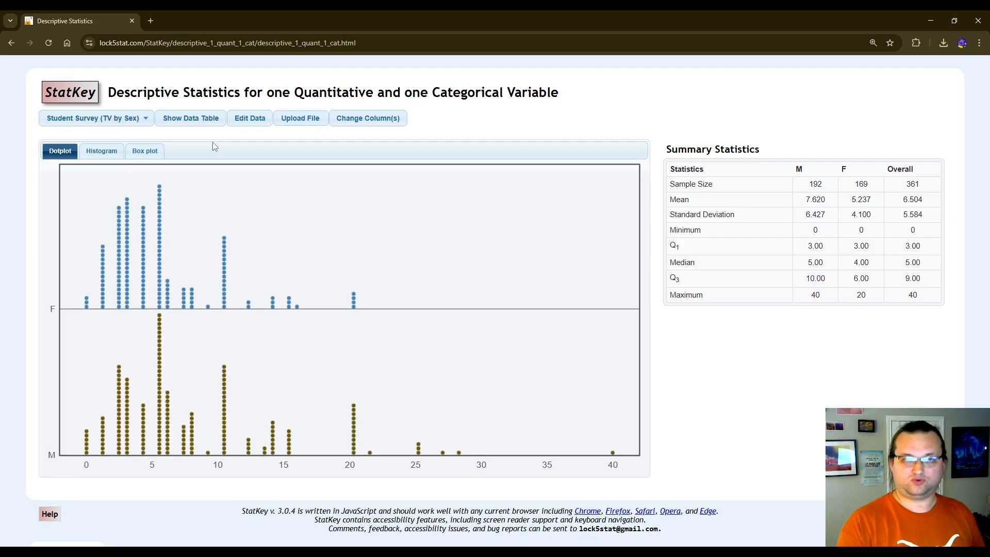
click(288, 120)
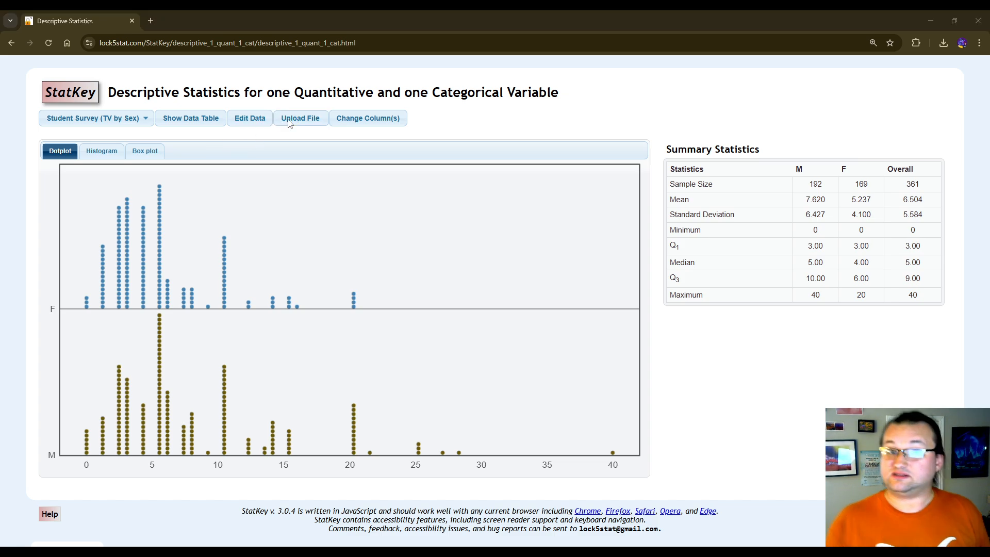
click(254, 98)
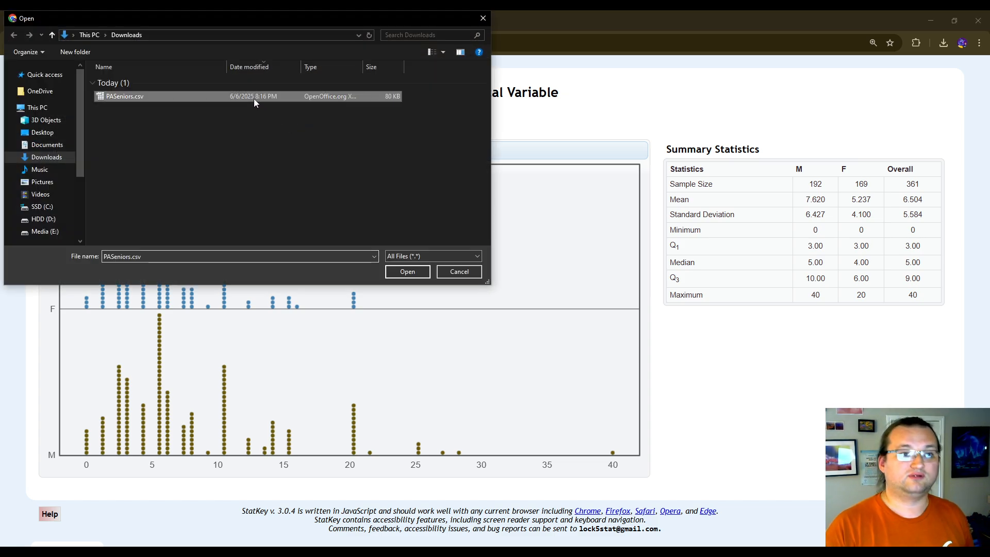
click(409, 273)
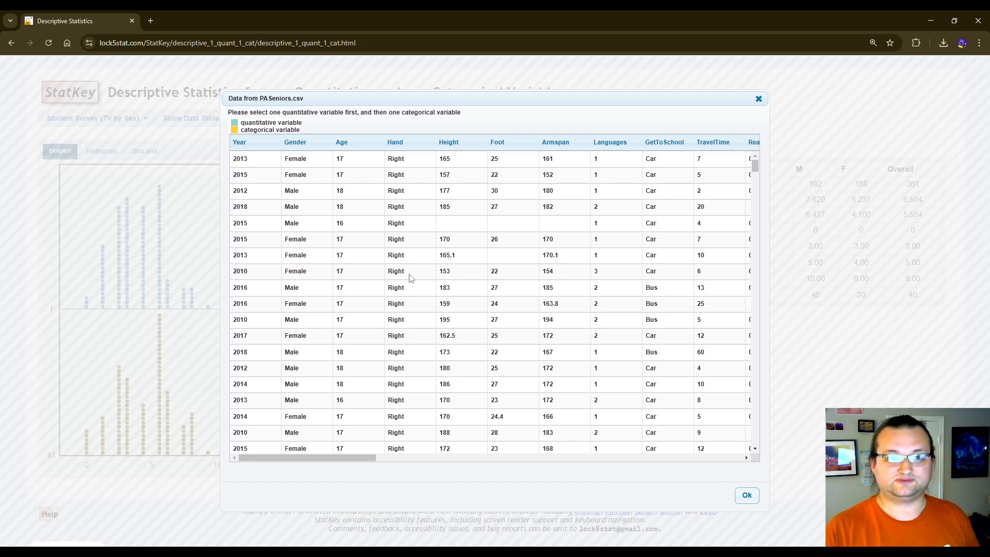
- Plot Age as the quantitative variable grouped by the categorical variable GetToSchool, and display it as a histogram
drag(240, 124, 311, 127)
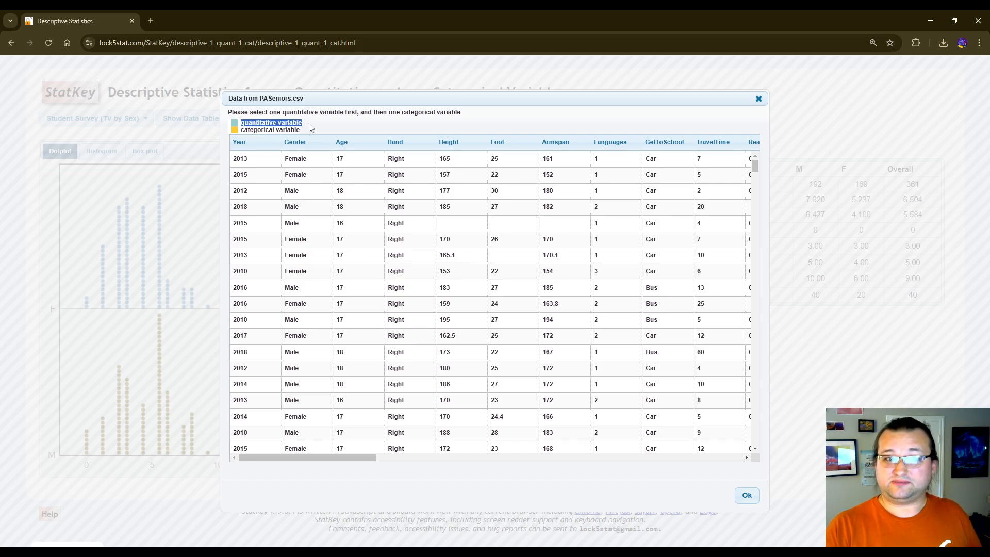
click(311, 127)
triple_click(281, 113)
click(318, 123)
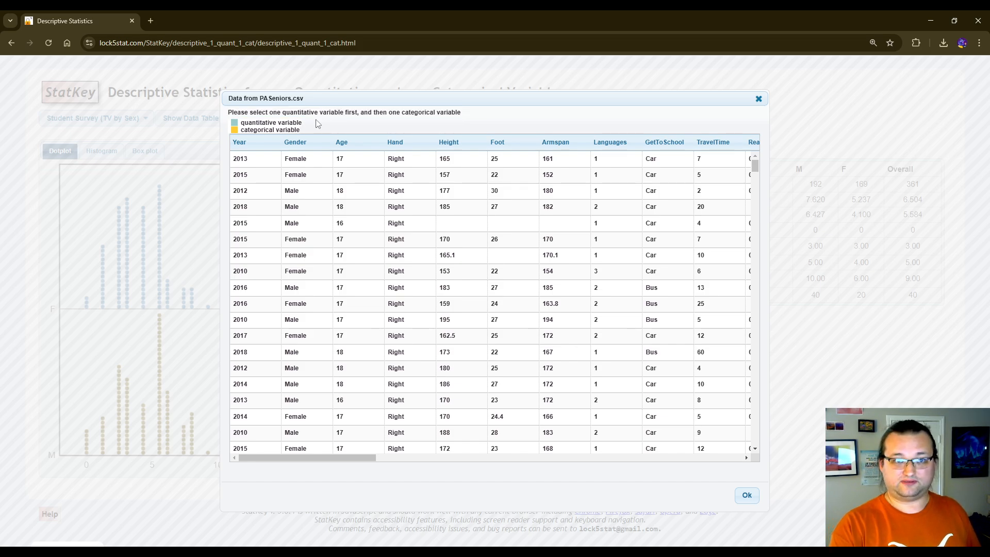
click(345, 146)
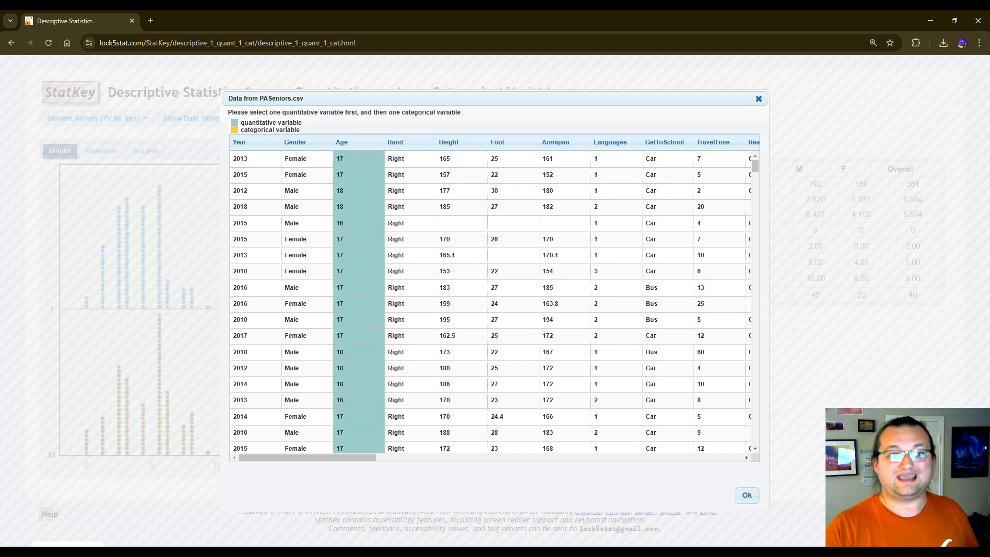
triple_click(287, 130)
click(418, 129)
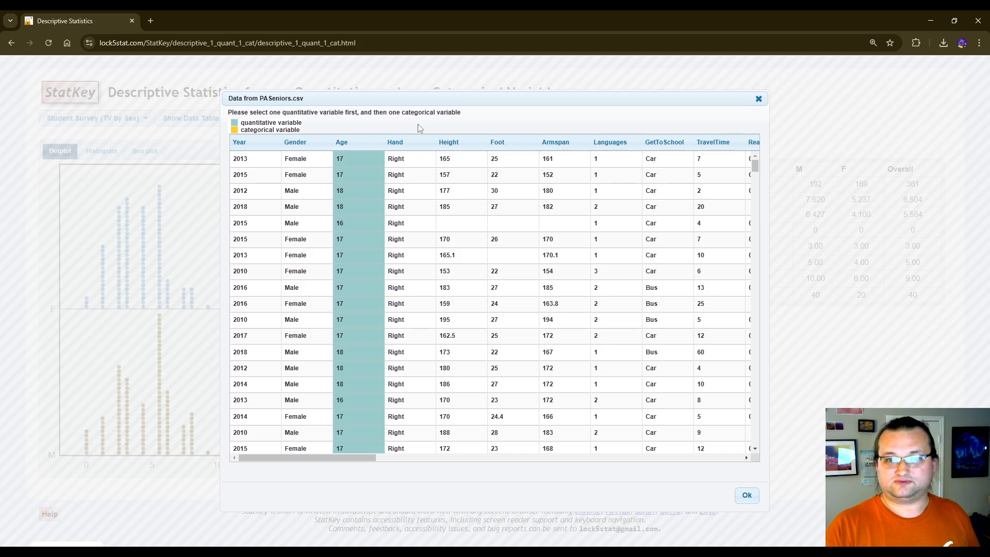
click(678, 149)
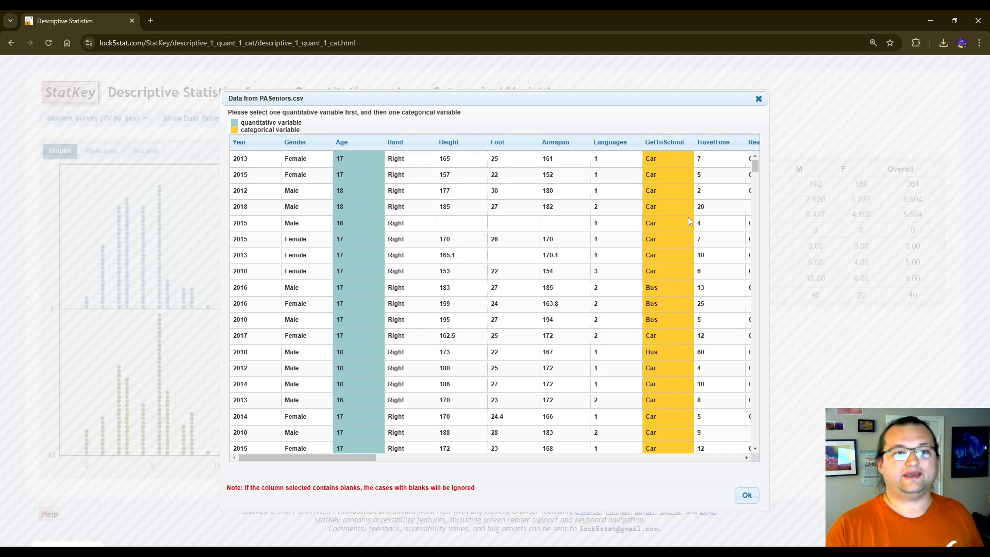
click(749, 496)
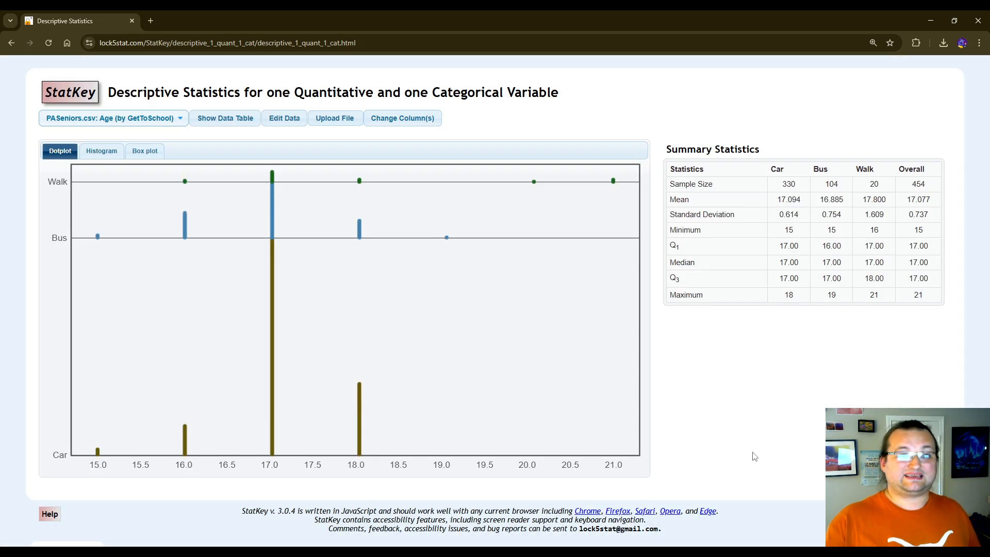
click(105, 152)
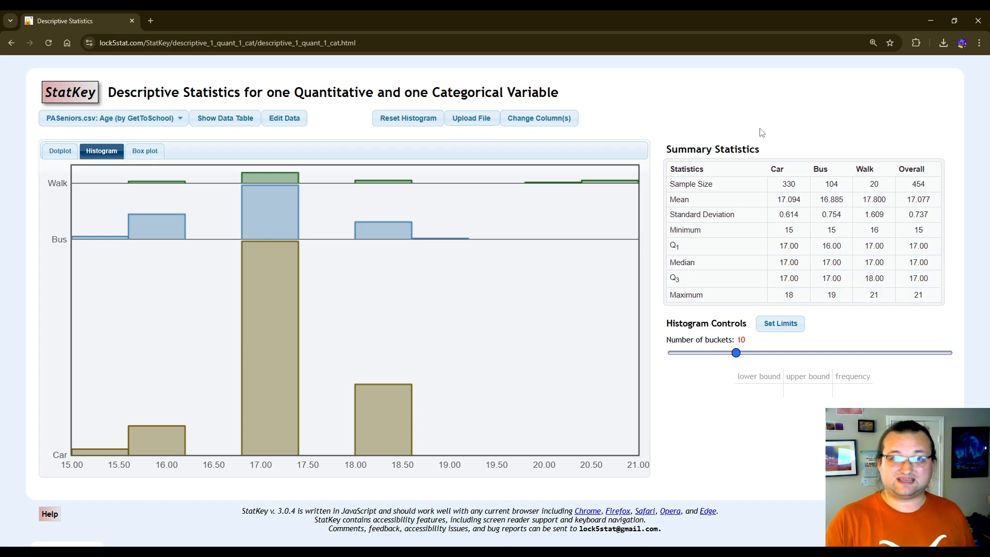
- Switch to the descriptive statistics for Two Categorical Variables and upload PASeniors.csv there
click(77, 101)
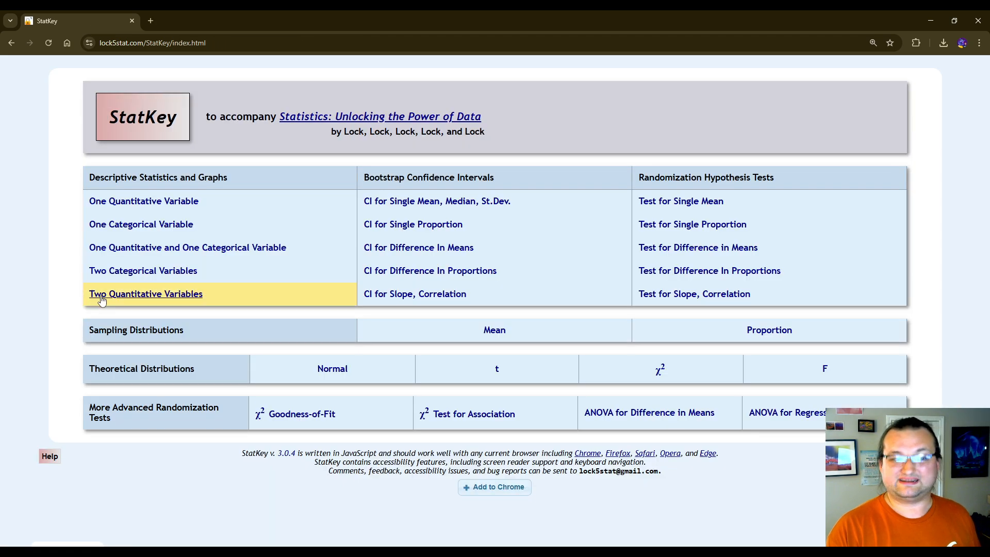
click(130, 272)
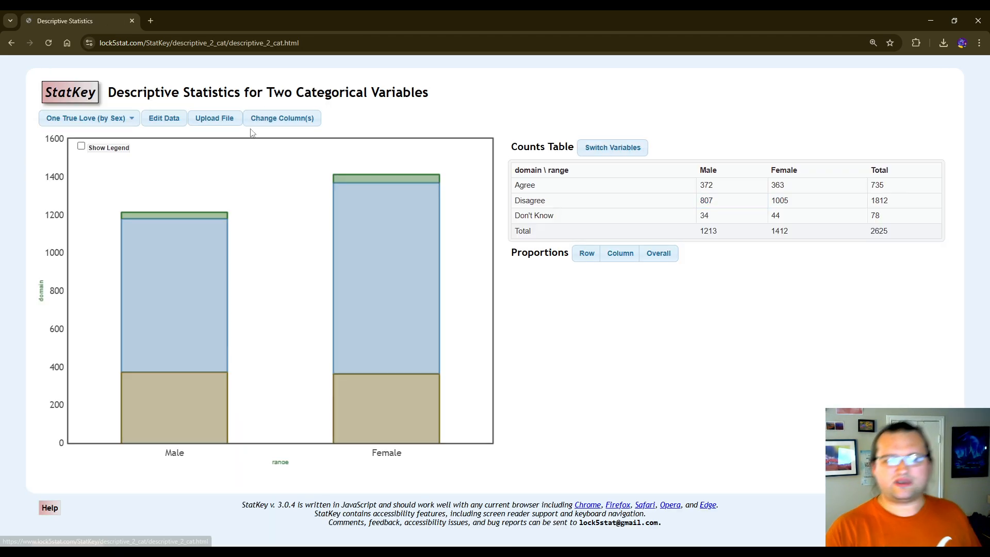
click(214, 118)
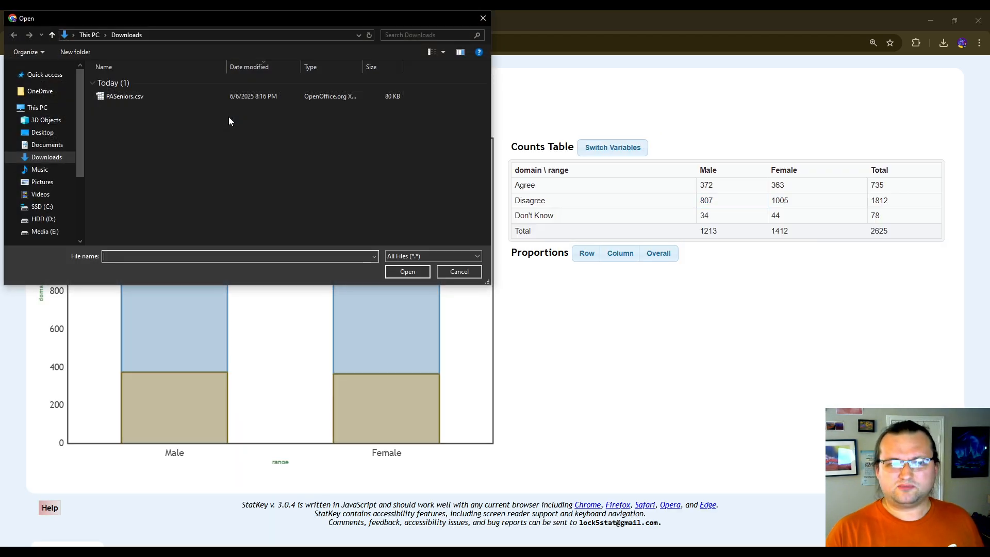
click(162, 96)
click(407, 271)
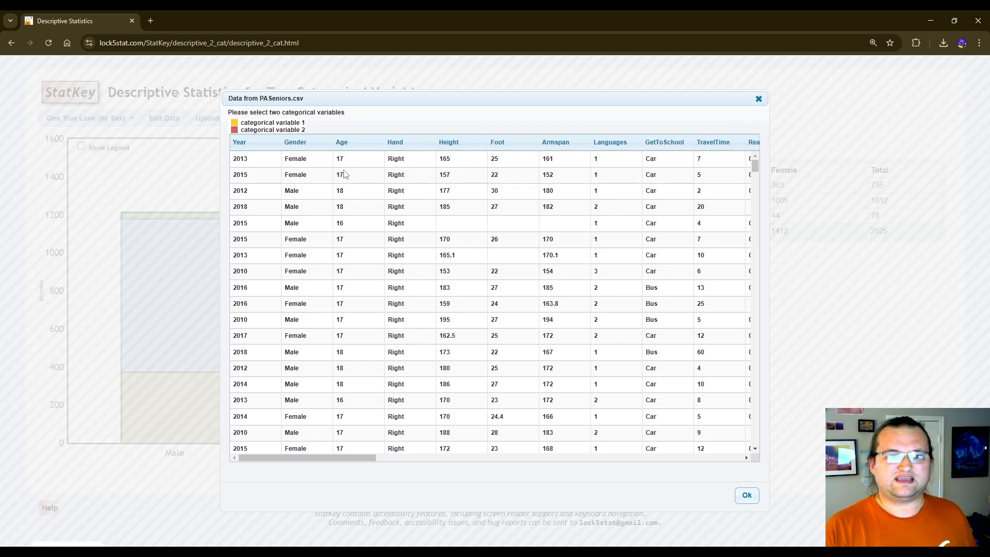
- Choose Hand as categorical variable 1 and GetToSchool as categorical variable 2, and generate their chart and counts table
click(396, 146)
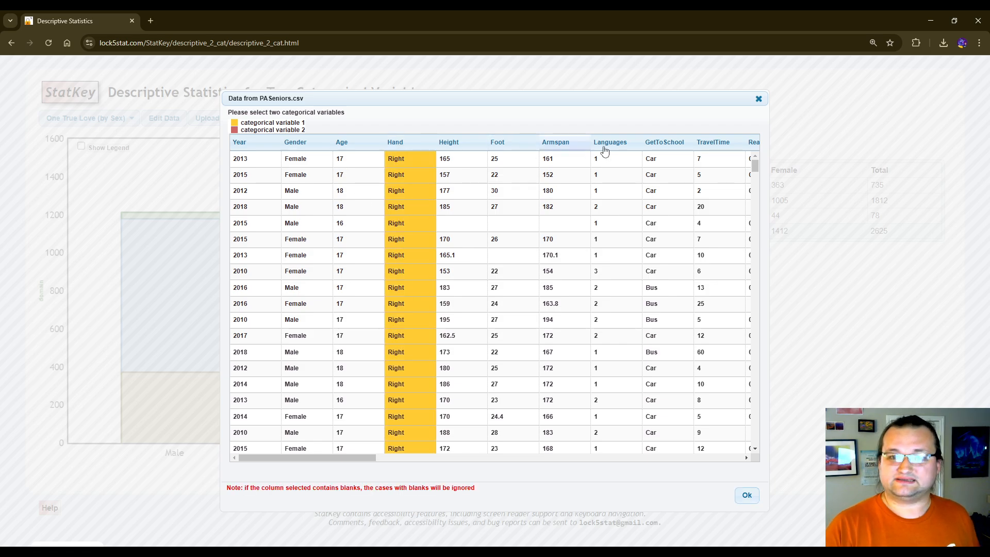
click(660, 142)
click(745, 496)
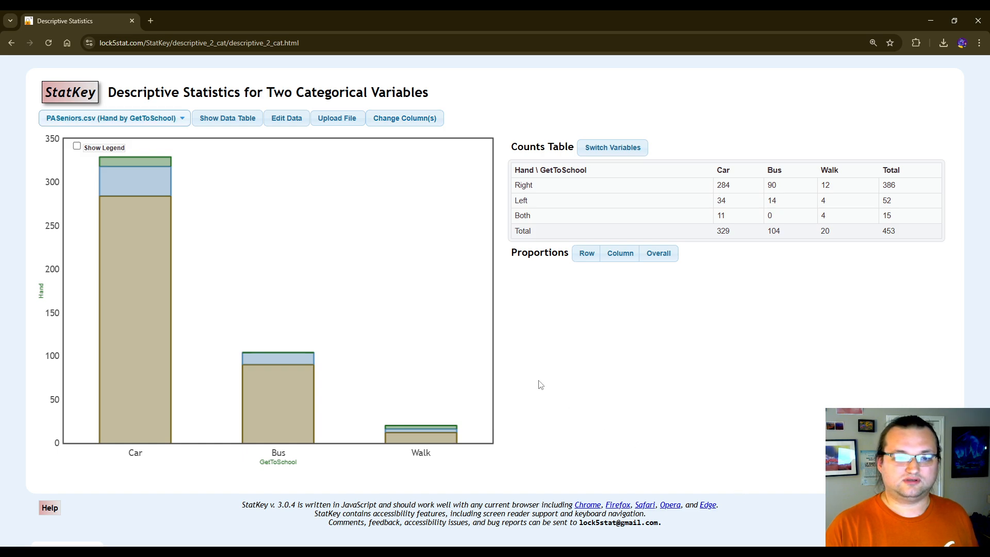